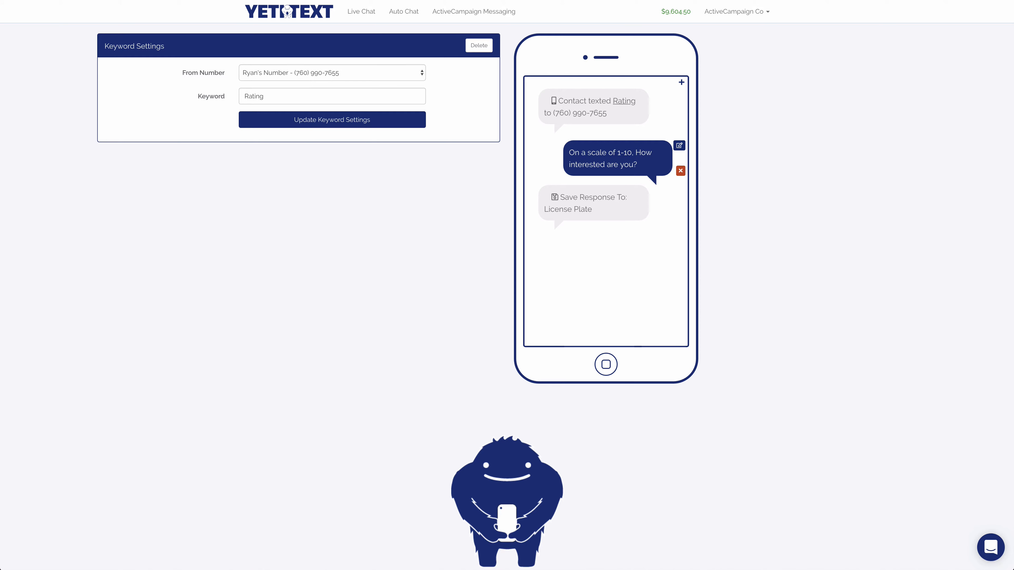
double_click(254, 96)
left_click(298, 192)
Step: Edit the interest-scale text message so the tag Auto chat tag 1 is applied when they respond, and save the step
left_click(679, 145)
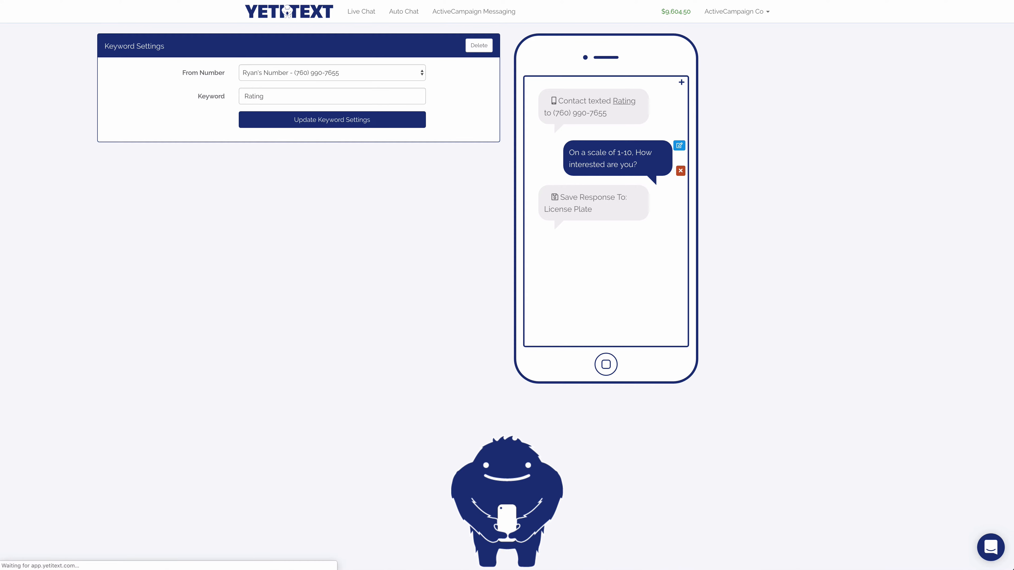
left_click(466, 154)
type("aut")
key("Down")
key("Return")
key("Tab")
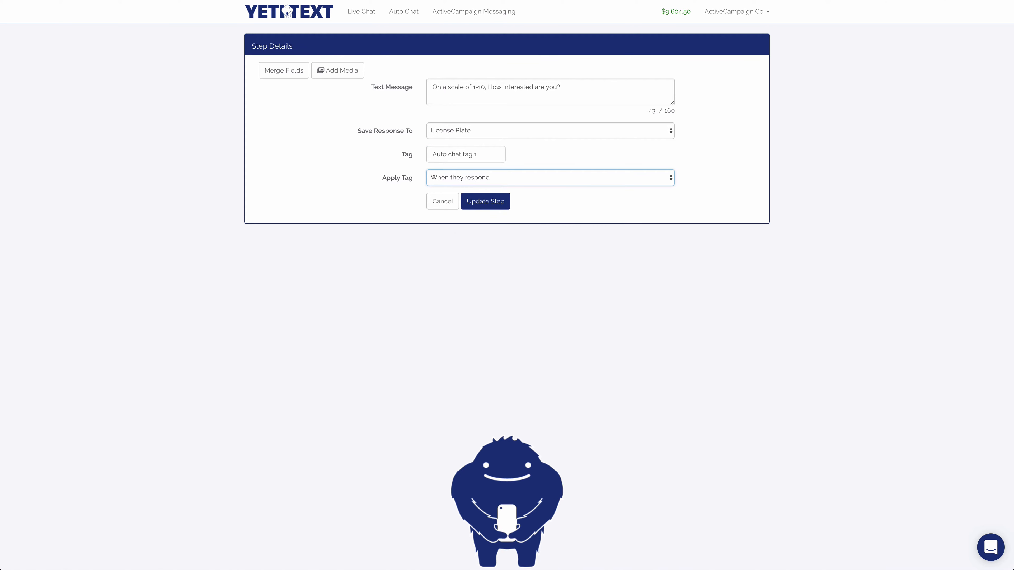
key("Tab")
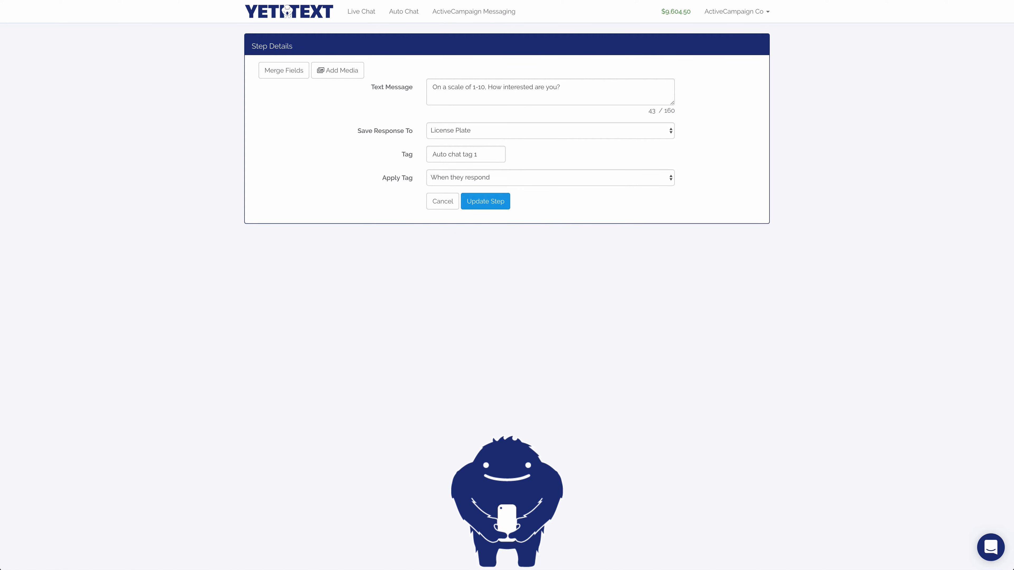
key("Return")
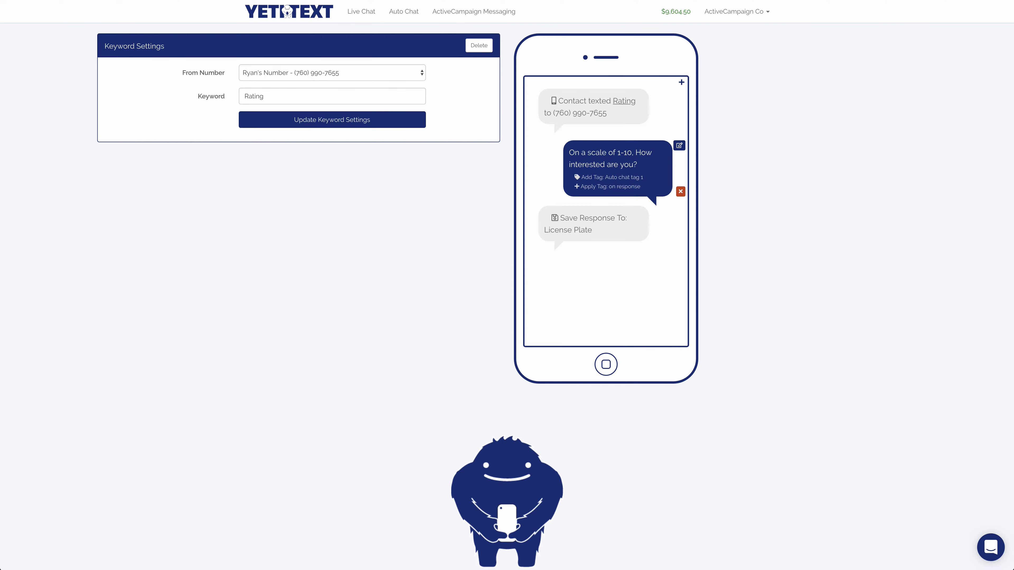
Step: Copy the Post URL of the Rating keyword from the list of automated chats
left_click(403, 11)
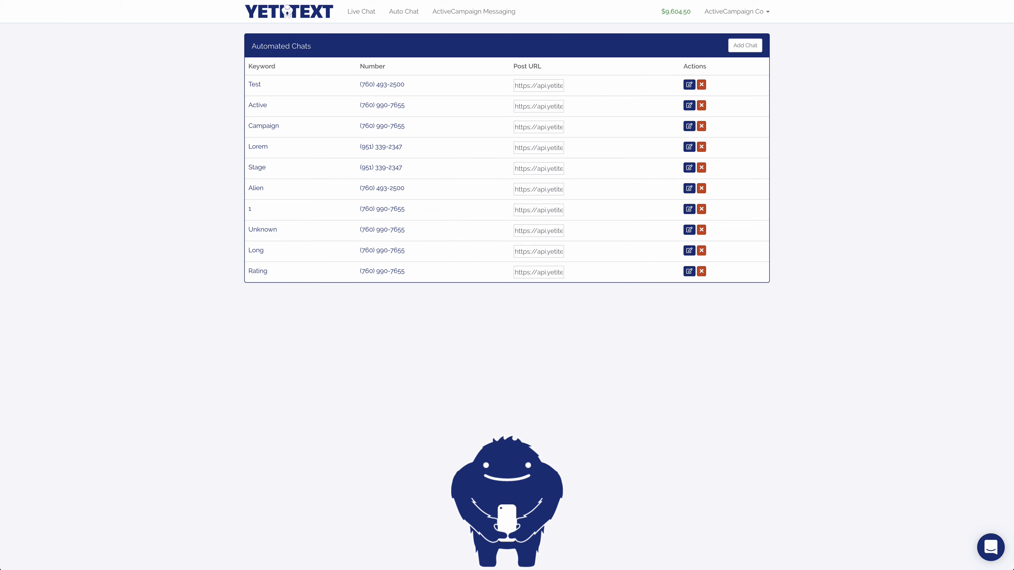
left_click(539, 272)
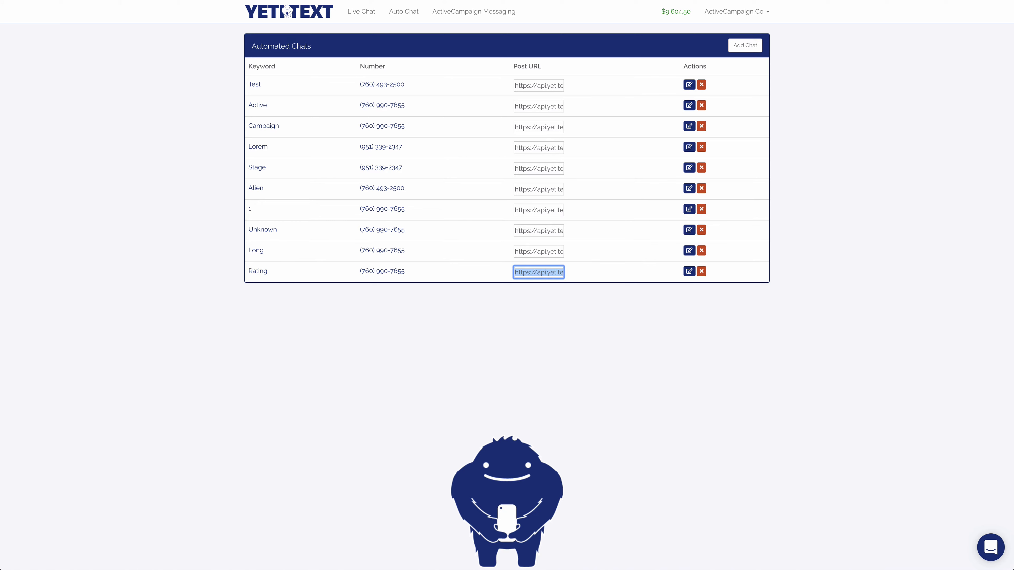
right_click(524, 272)
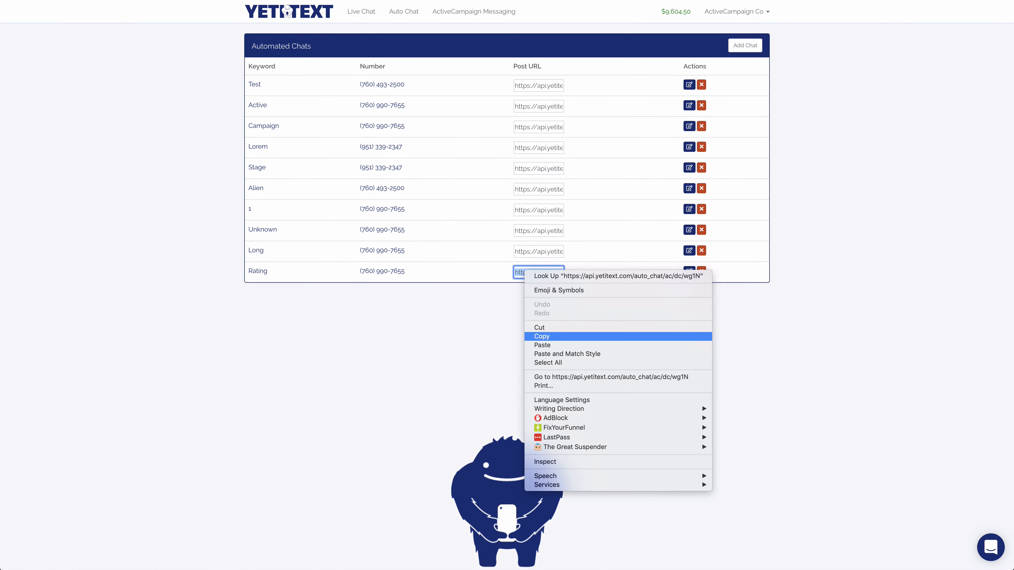
left_click(542, 336)
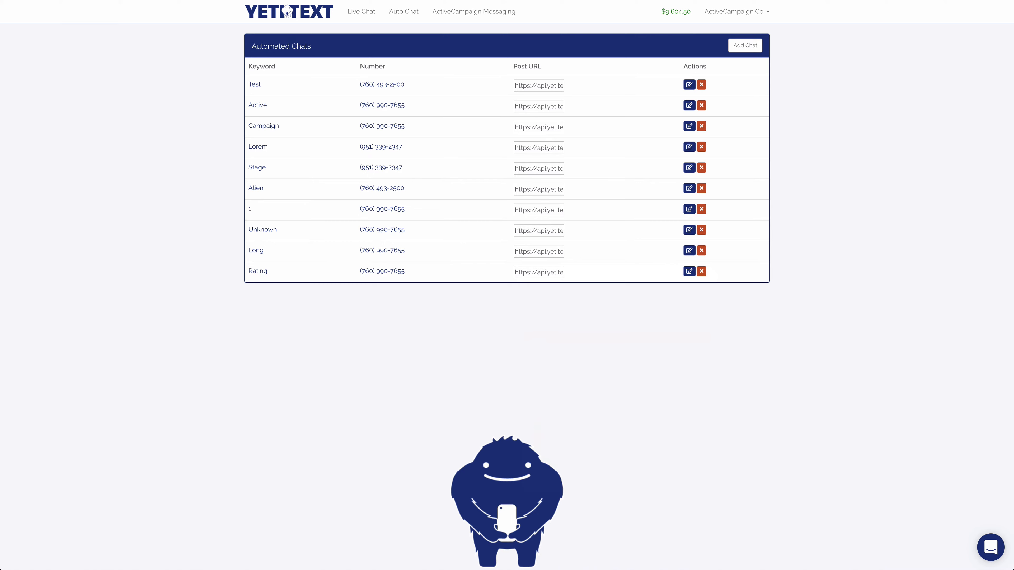
Step: Switch to ActiveCampaign, replace the webhook URL in the Auto Chat Webhook test automation with the copied one, and return to the automations list
key("ctrl+Tab")
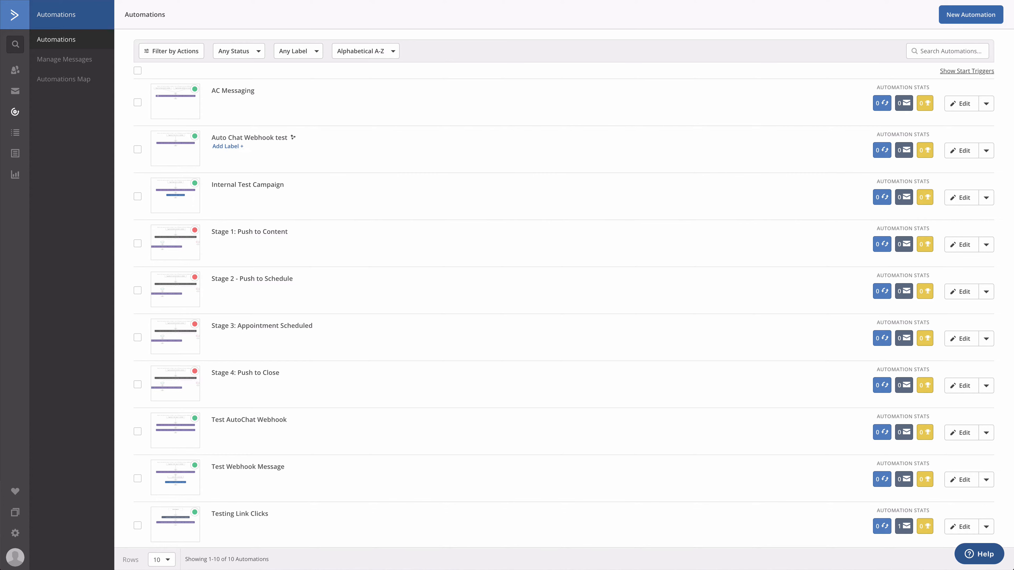
left_click(250, 138)
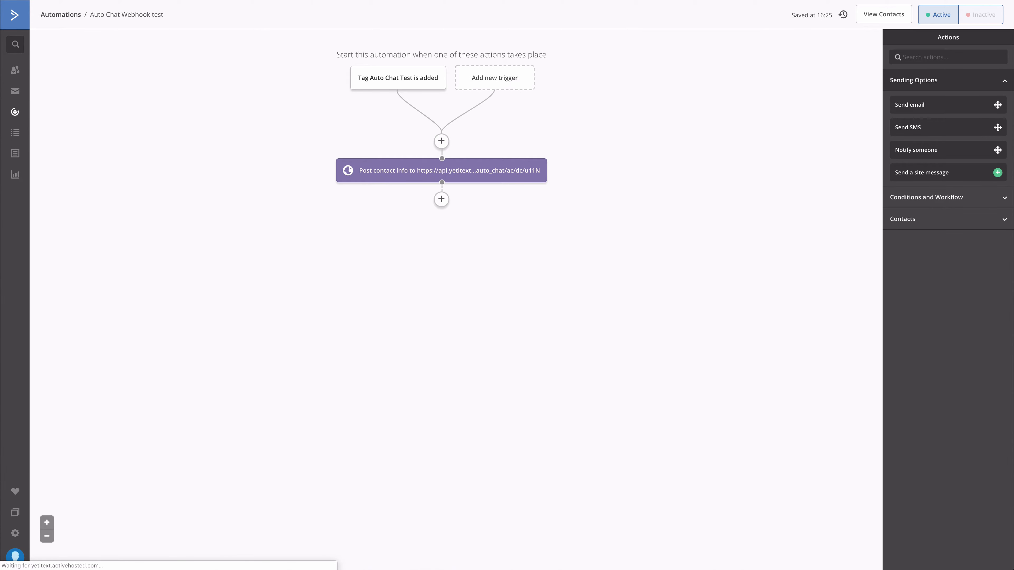
left_click(441, 171)
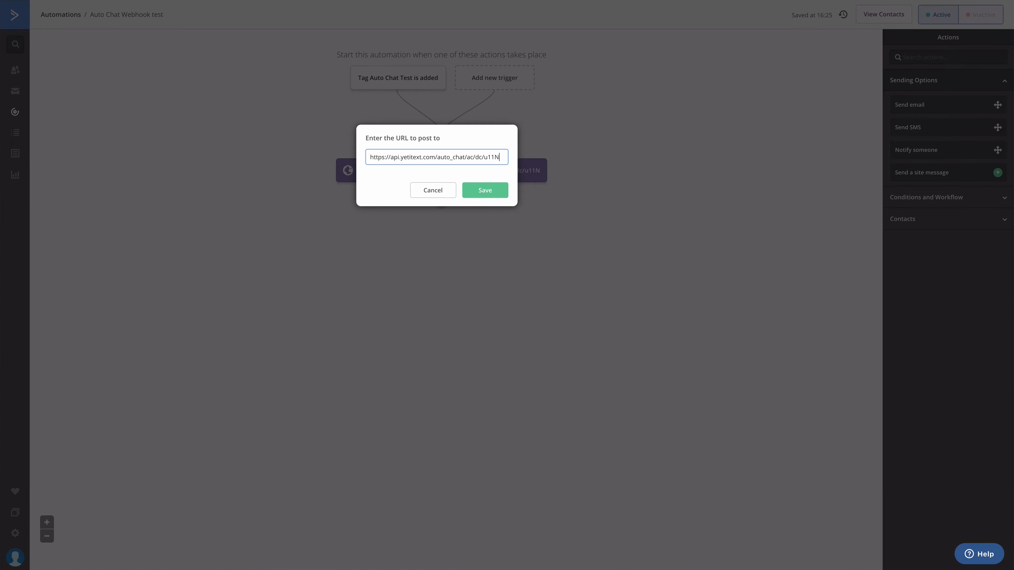
triple_click(437, 157)
key("super+v")
left_click(485, 191)
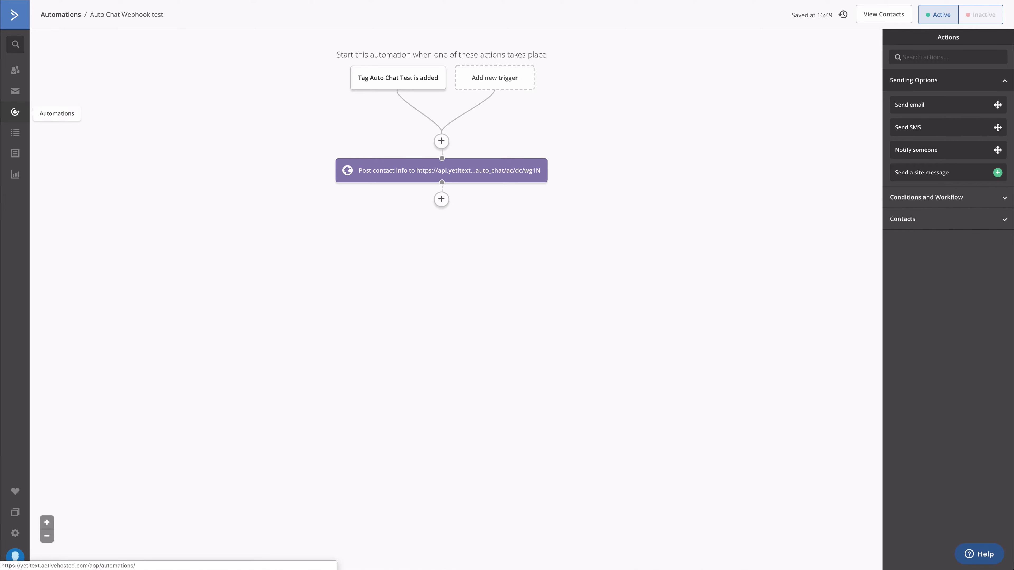
left_click(15, 112)
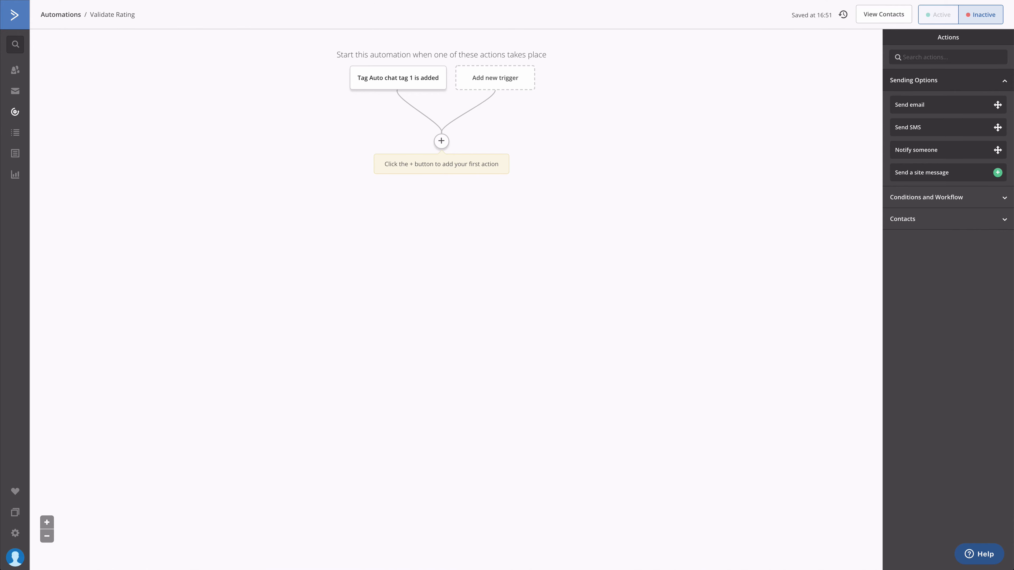
Step: Add an If/Else action below the trigger of the Validate Rating automation with the condition License Plate less than or equal to 10
mouse_move(398, 78)
left_click(441, 141)
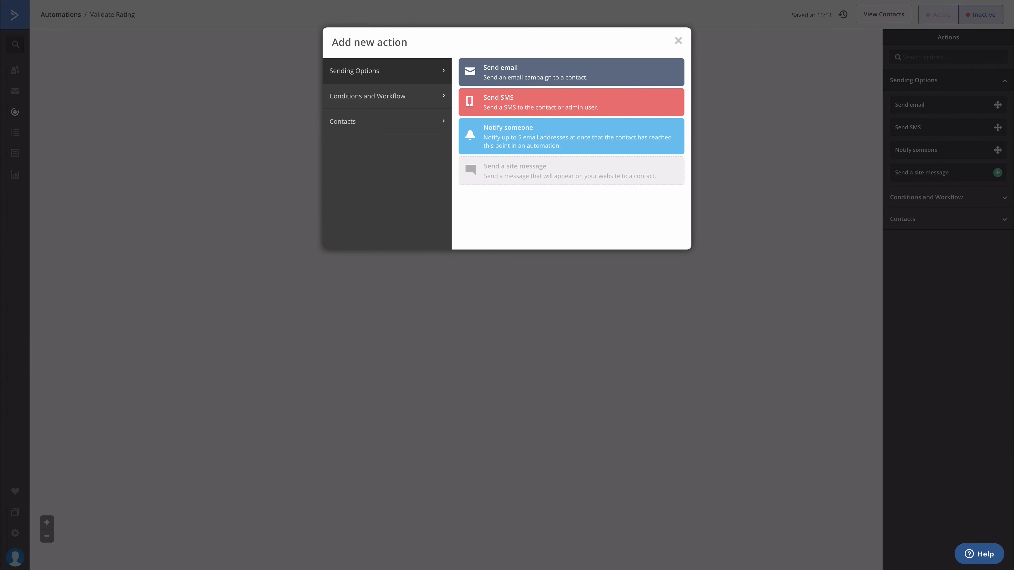
left_click(387, 96)
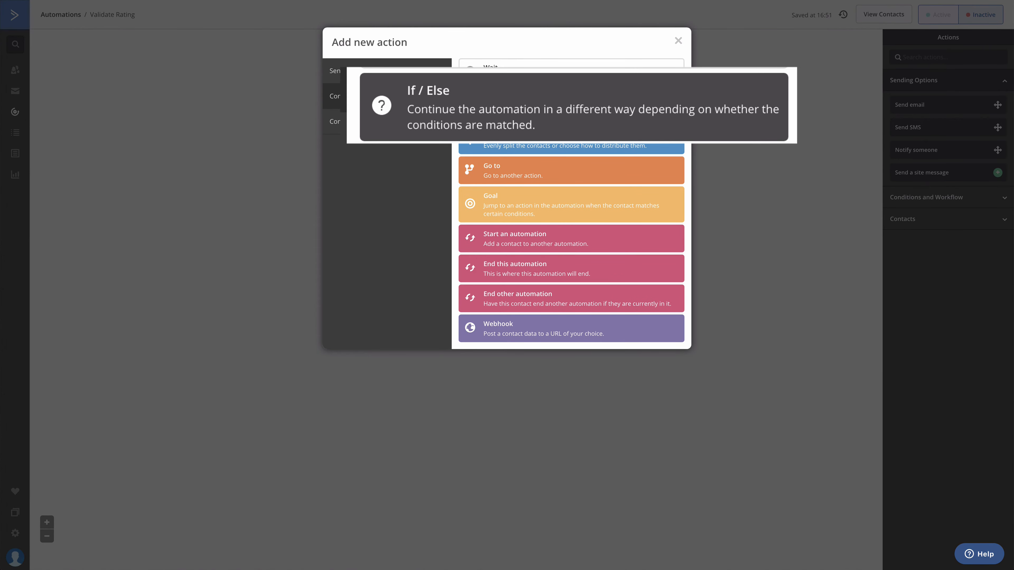
left_click(571, 106)
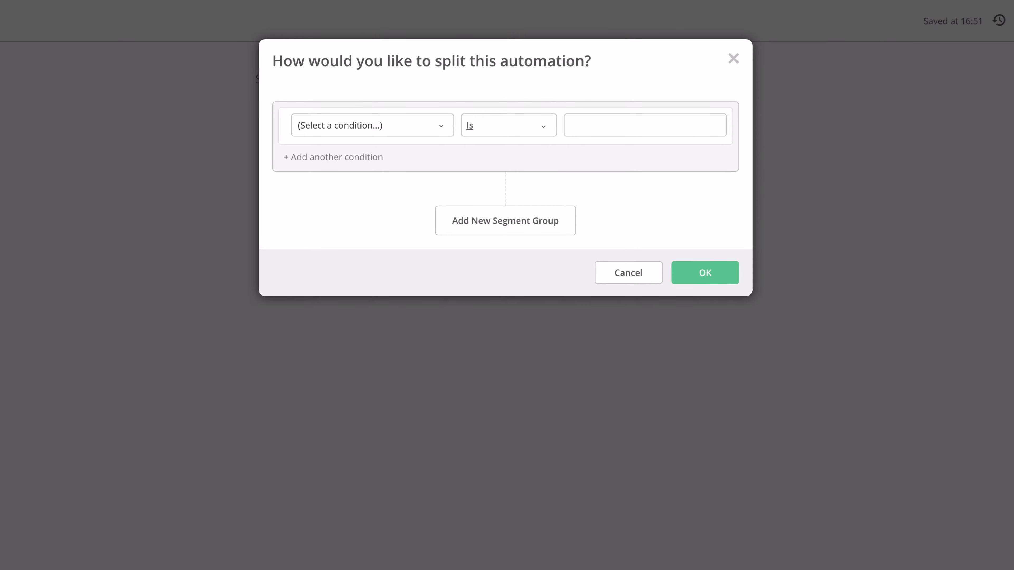
left_click(372, 125)
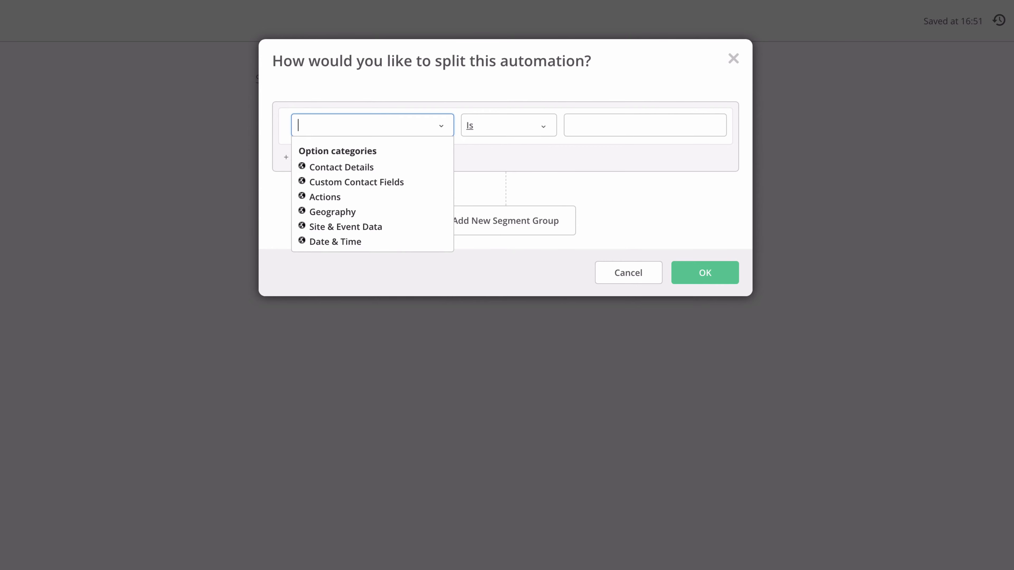
left_click(356, 183)
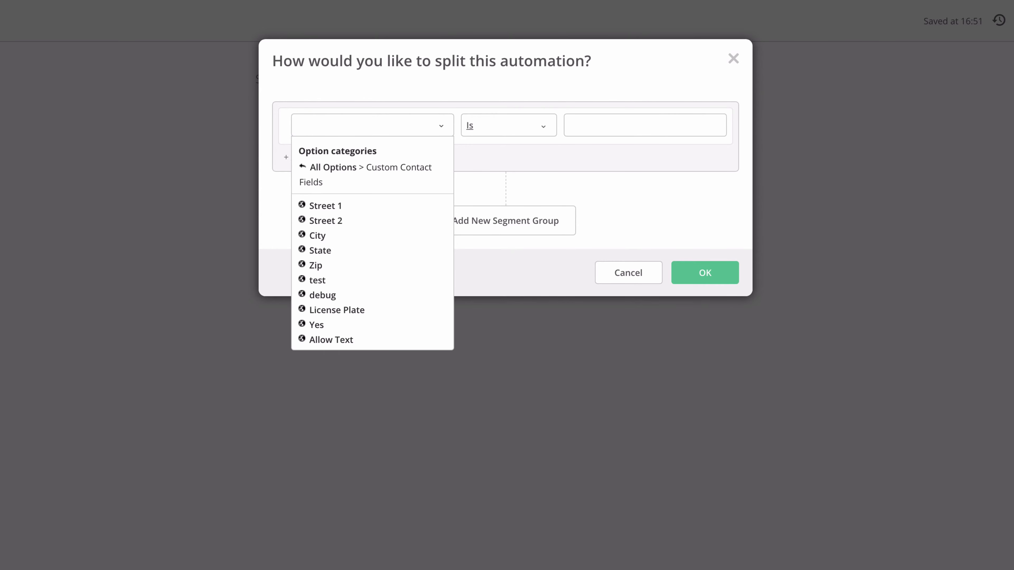
left_click(337, 310)
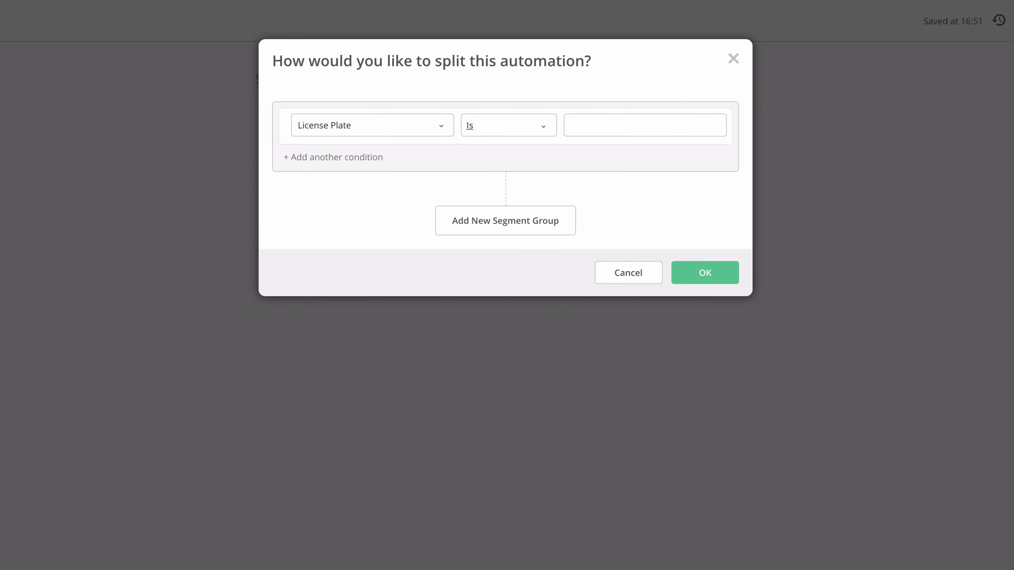
left_click(509, 126)
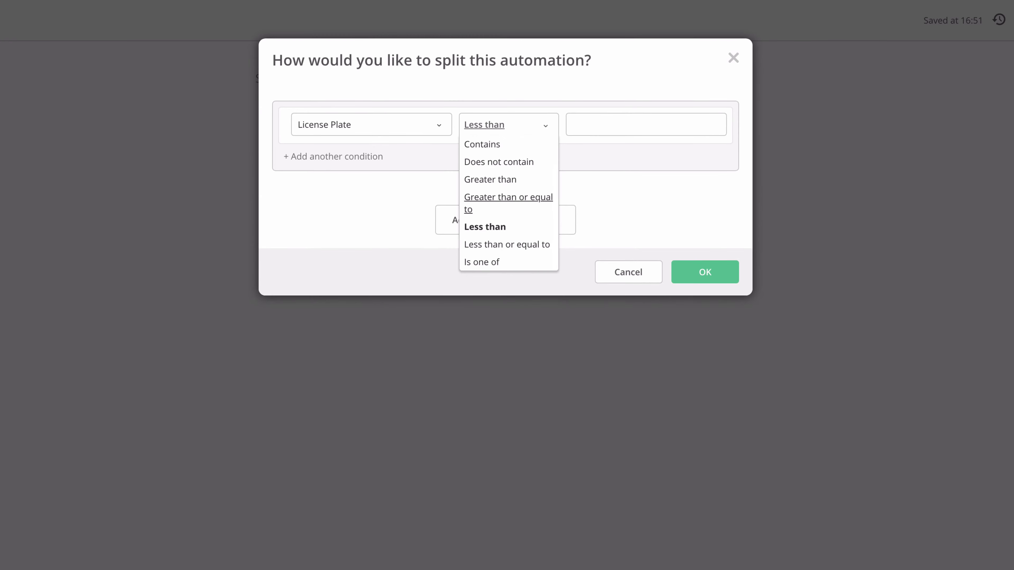
left_click(507, 244)
left_click(654, 125)
type("10")
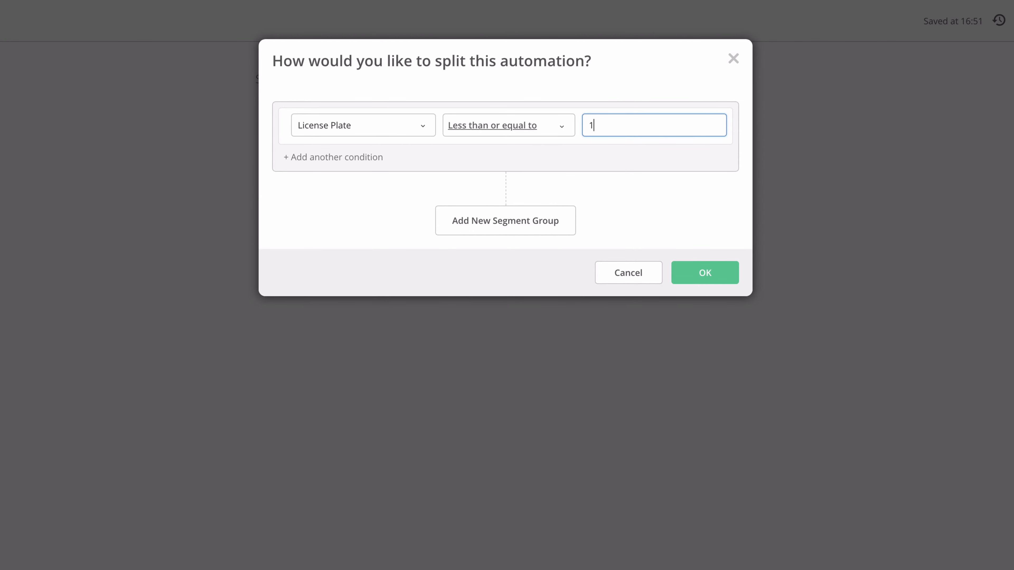
Step: Add an And condition of License Plate greater than 6 and confirm the If/Else split
left_click(333, 157)
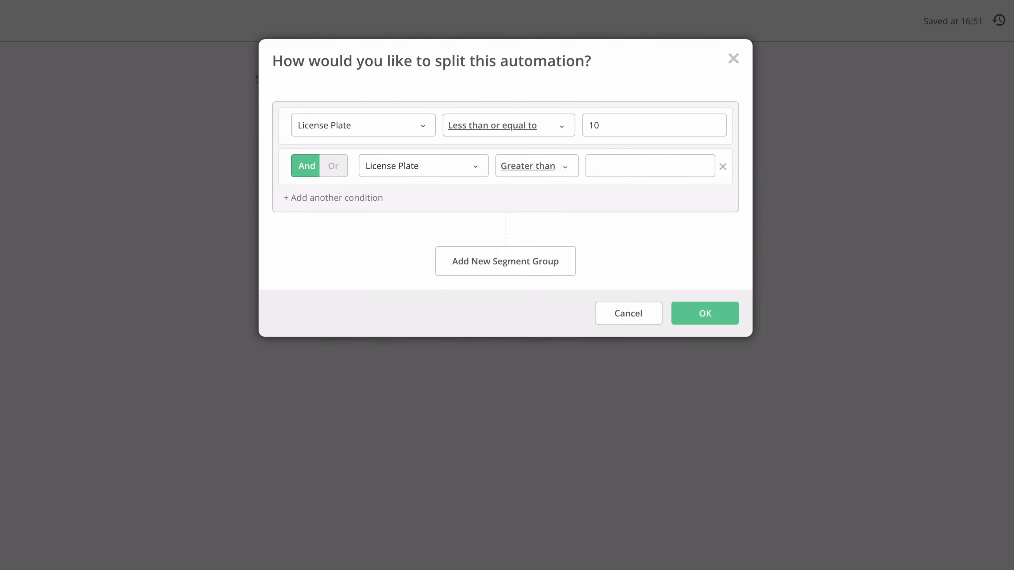
left_click(650, 166)
type("6")
key("Tab")
left_click(705, 313)
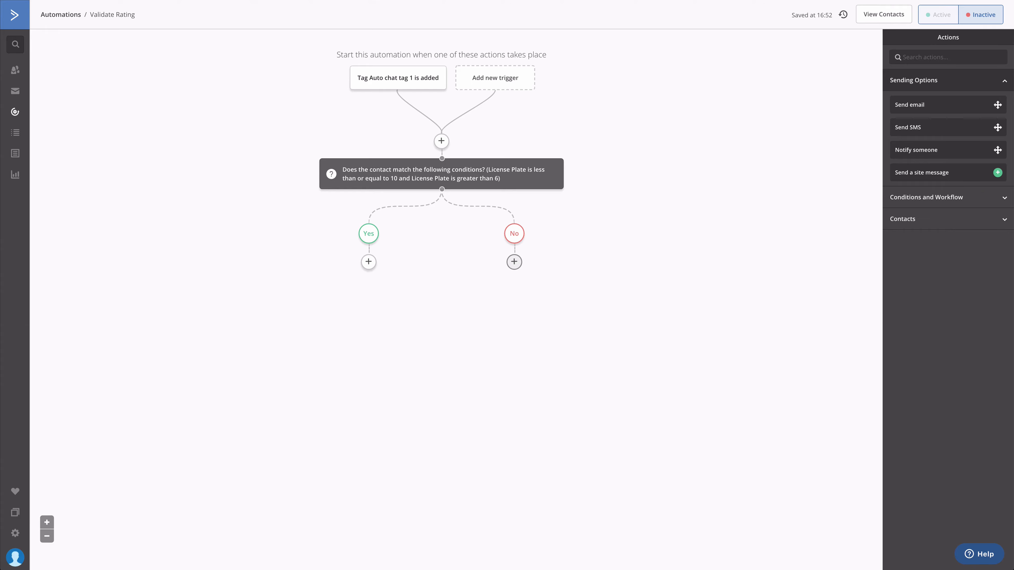
Step: Add an If/Else action on the No branch with the condition License Plate less than or equal to 6
left_click(514, 262)
left_click(571, 140)
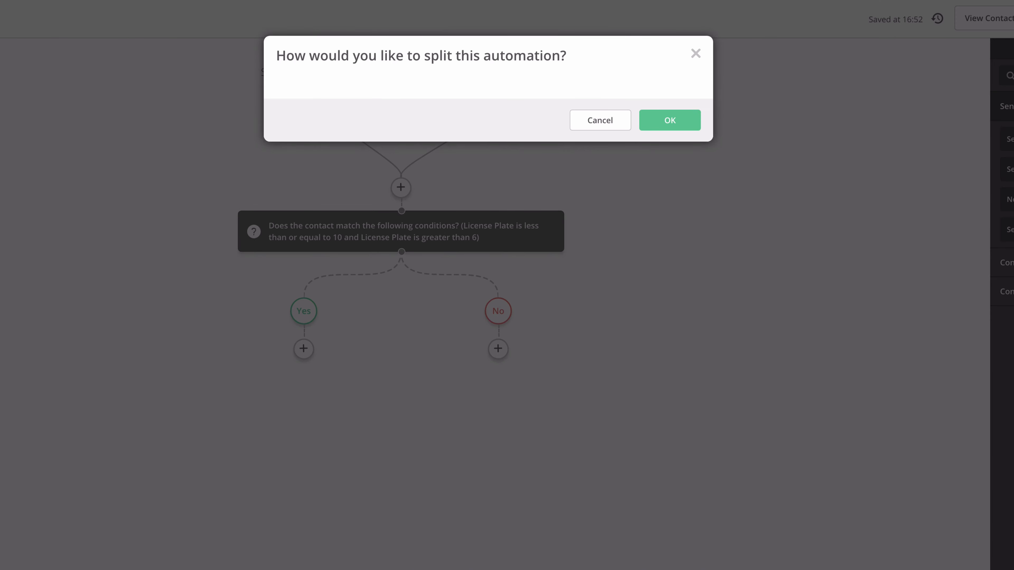
left_click(368, 114)
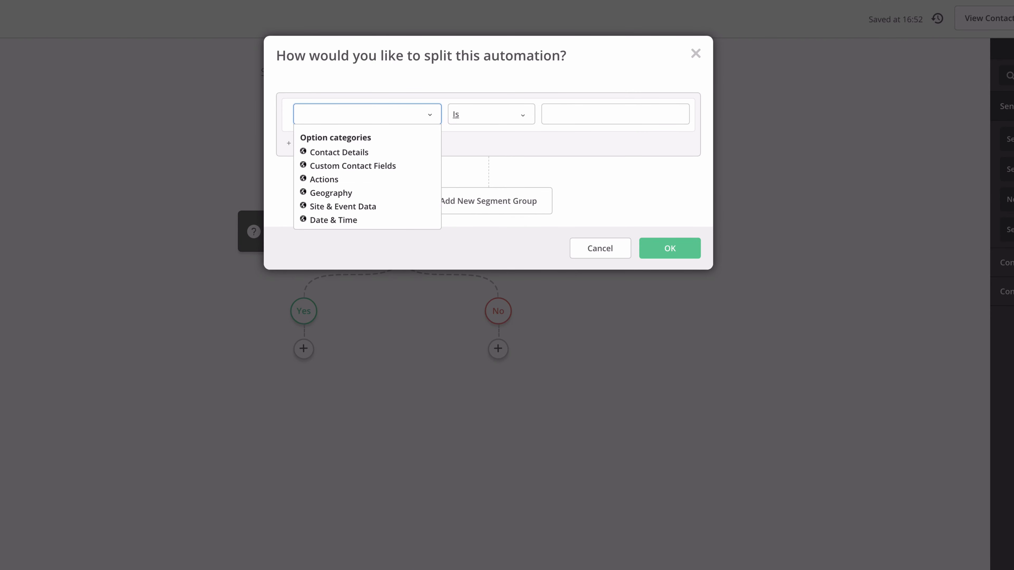
left_click(353, 166)
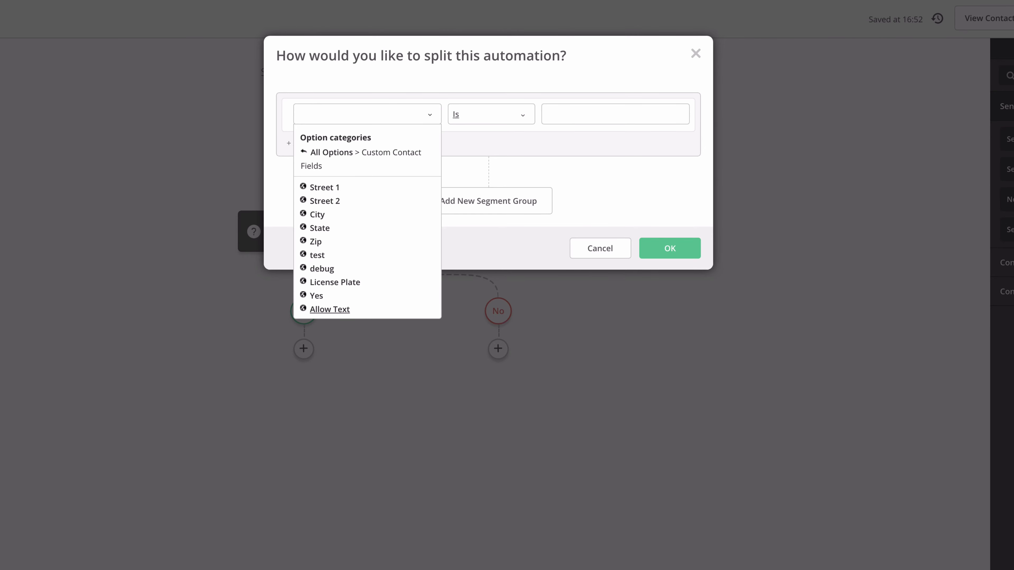
left_click(334, 282)
left_click(491, 114)
scroll(485, 181, "down", 2)
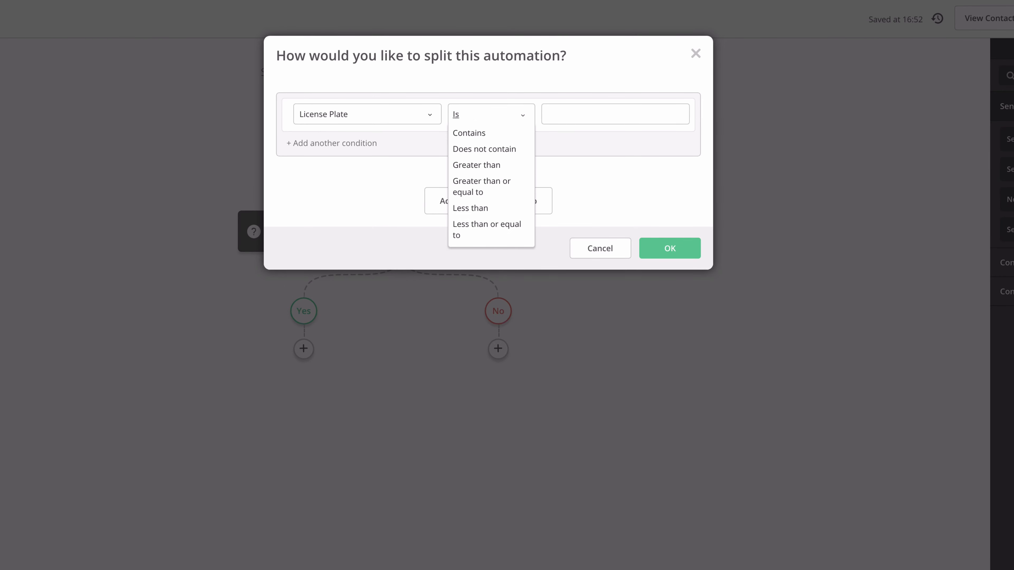
left_click(487, 224)
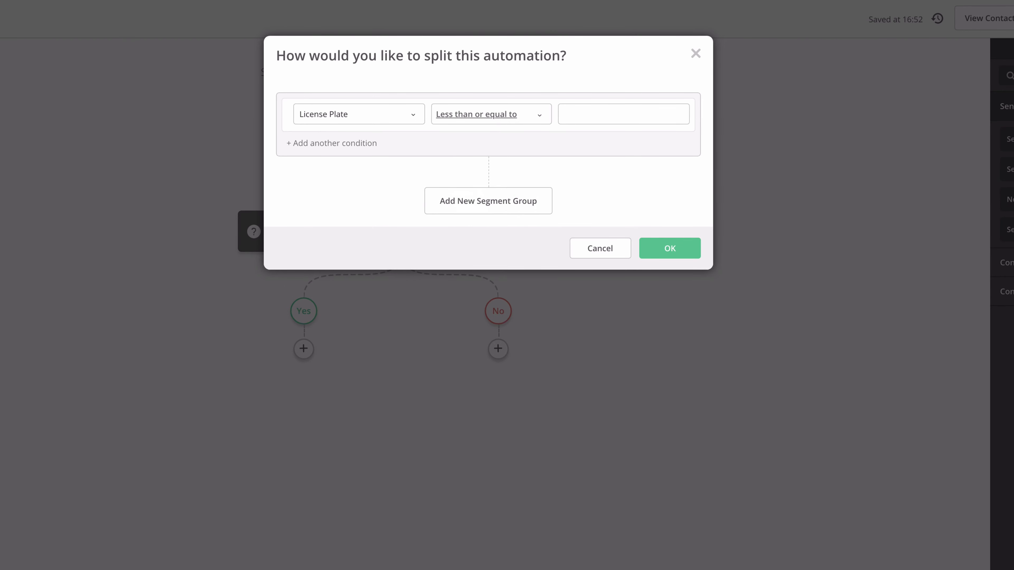
left_click(624, 114)
type("6")
Step: Add an And condition of License Plate greater than 4 to the No branch's split and confirm it
left_click(334, 143)
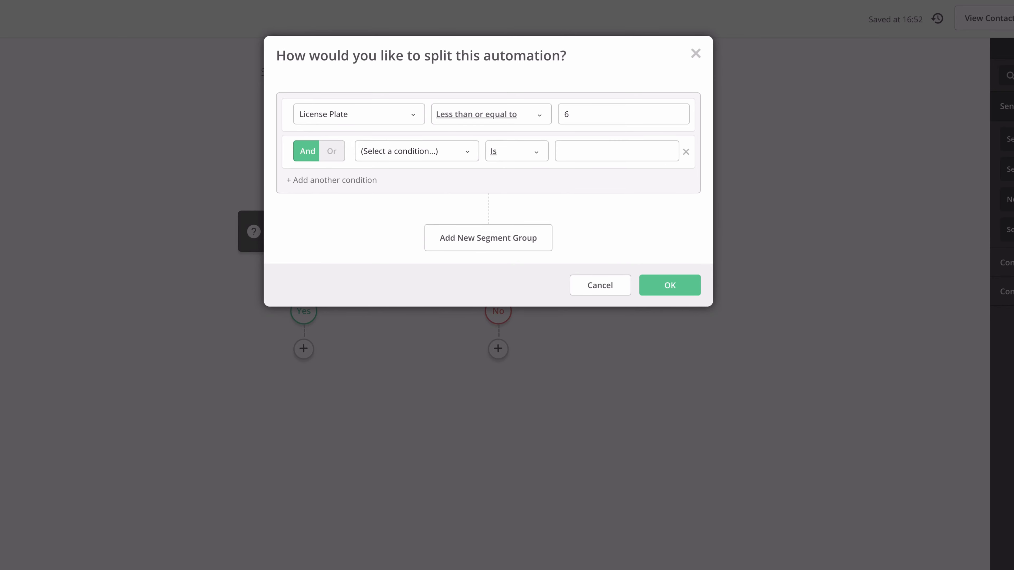
left_click(417, 151)
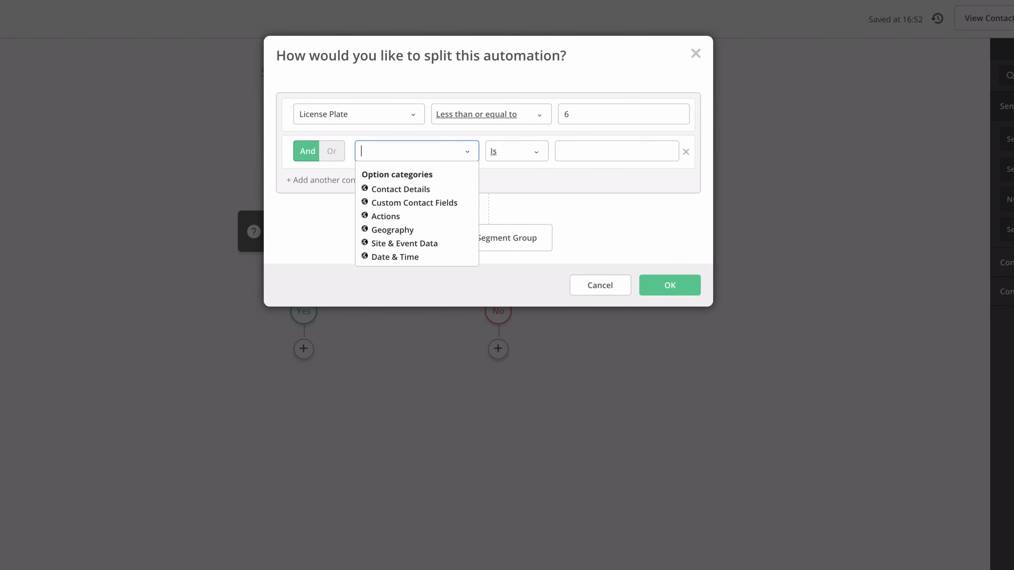
left_click(400, 189)
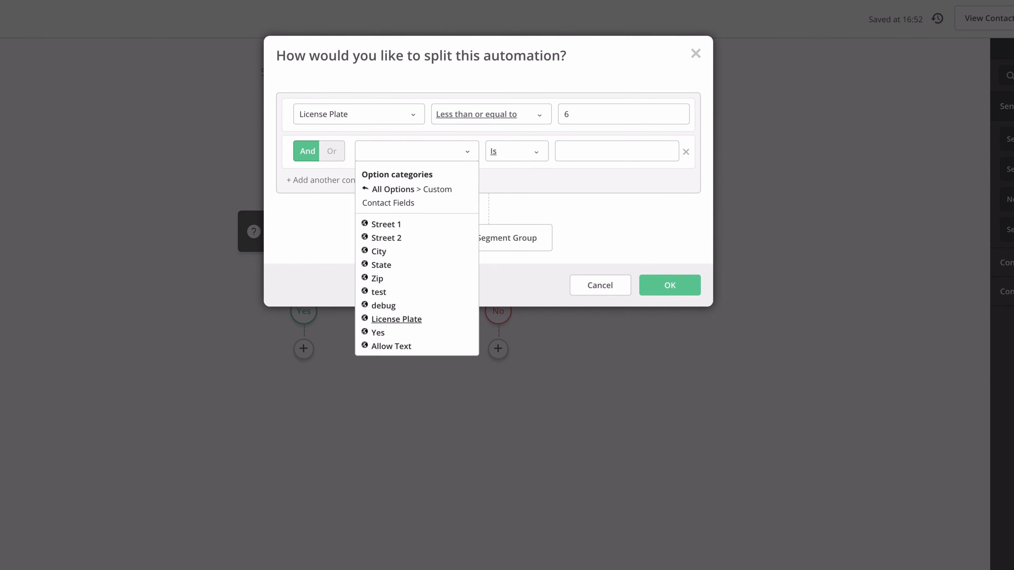
left_click(395, 320)
left_click(516, 151)
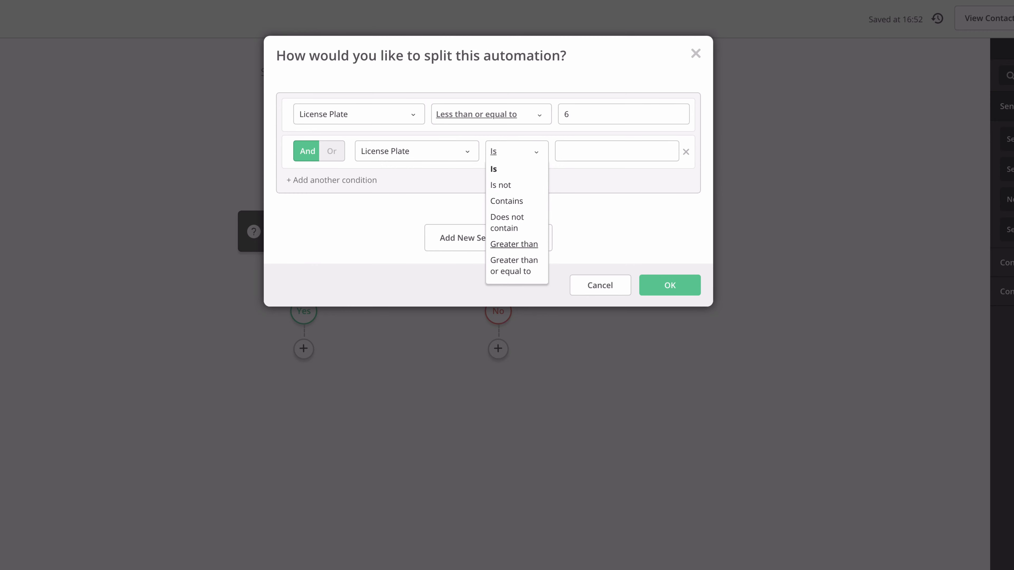
left_click(513, 244)
left_click(619, 151)
type("4")
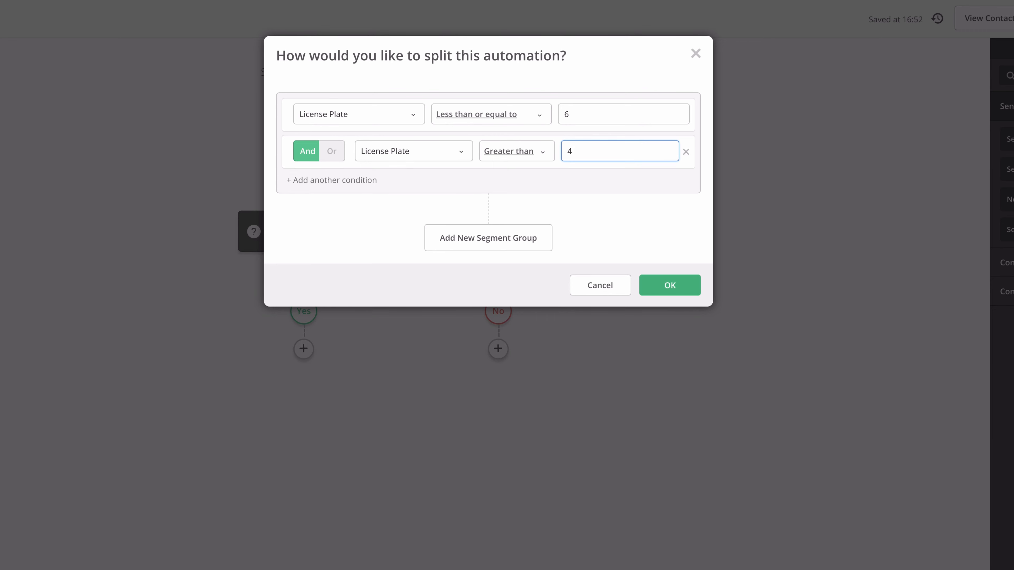
left_click(670, 285)
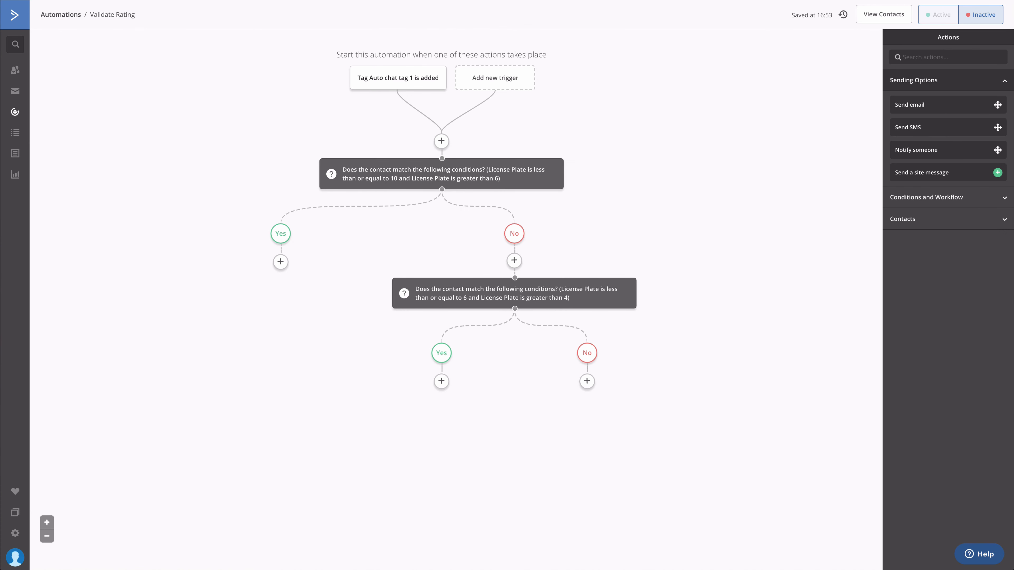